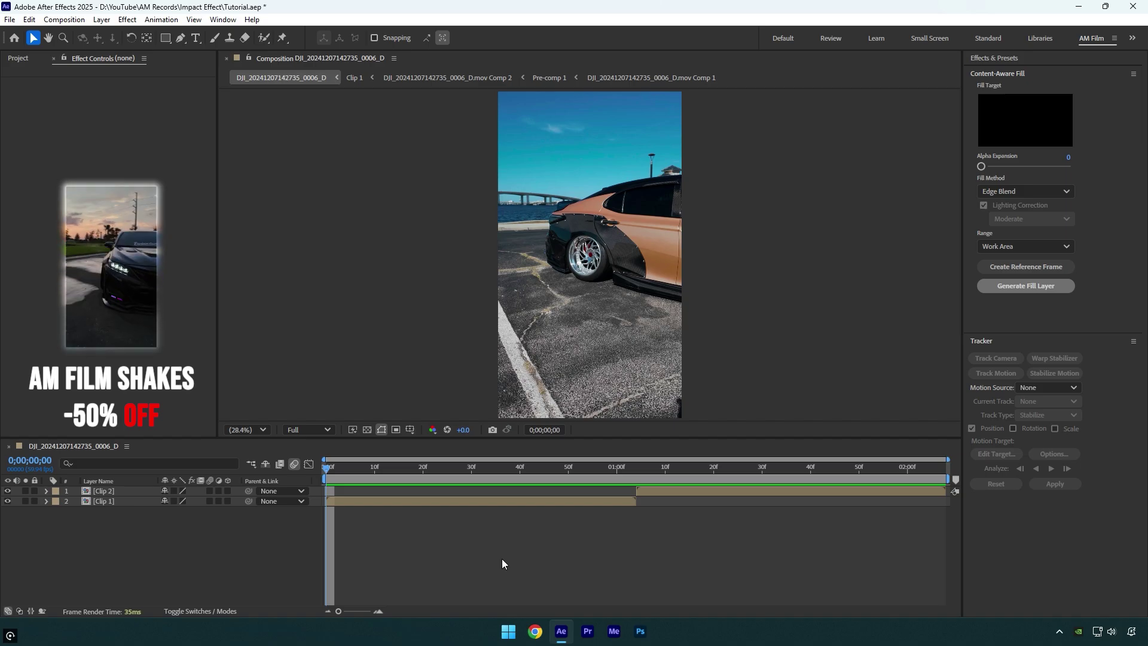
Move the playhead to 0;00;01;04, where Clip 2 starts, and select the Clip 2 layer
left_click_drag(330, 468, 636, 468)
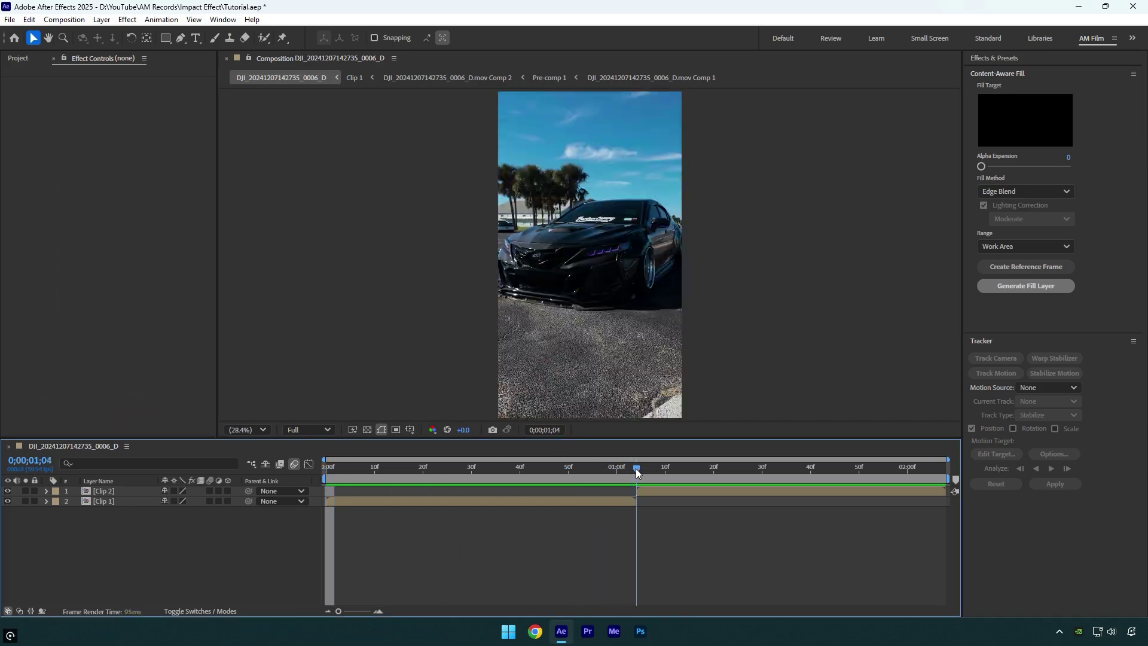
left_click(650, 491)
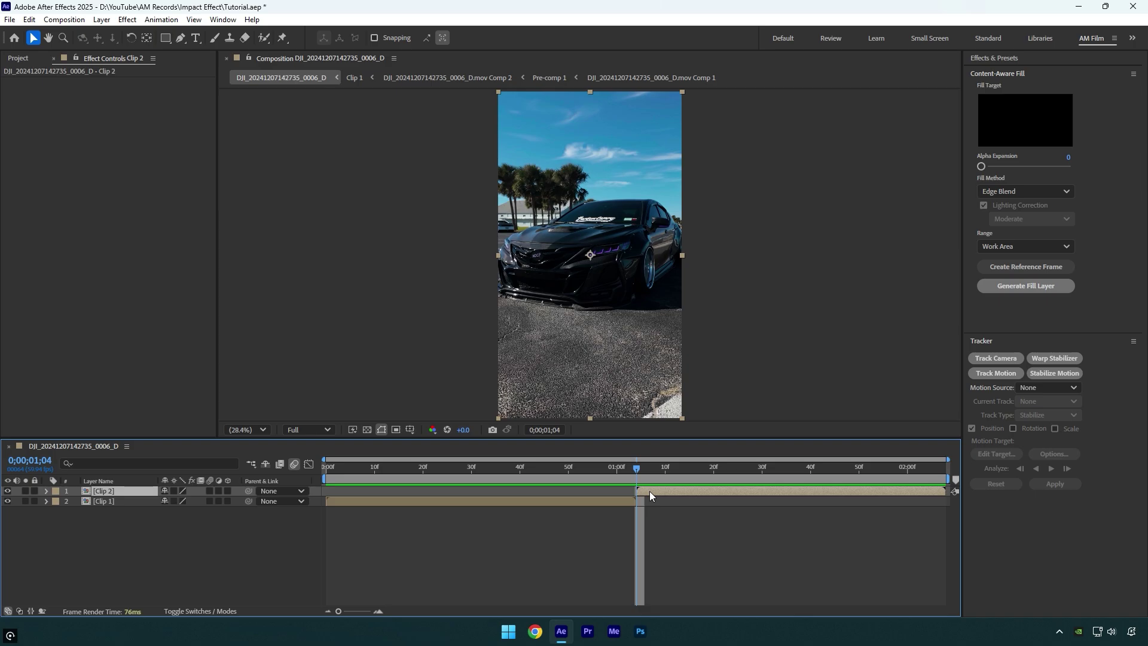
Duplicate Clip 2 and apply an inverted Find Edges effect to the copy
key("ctrl+d")
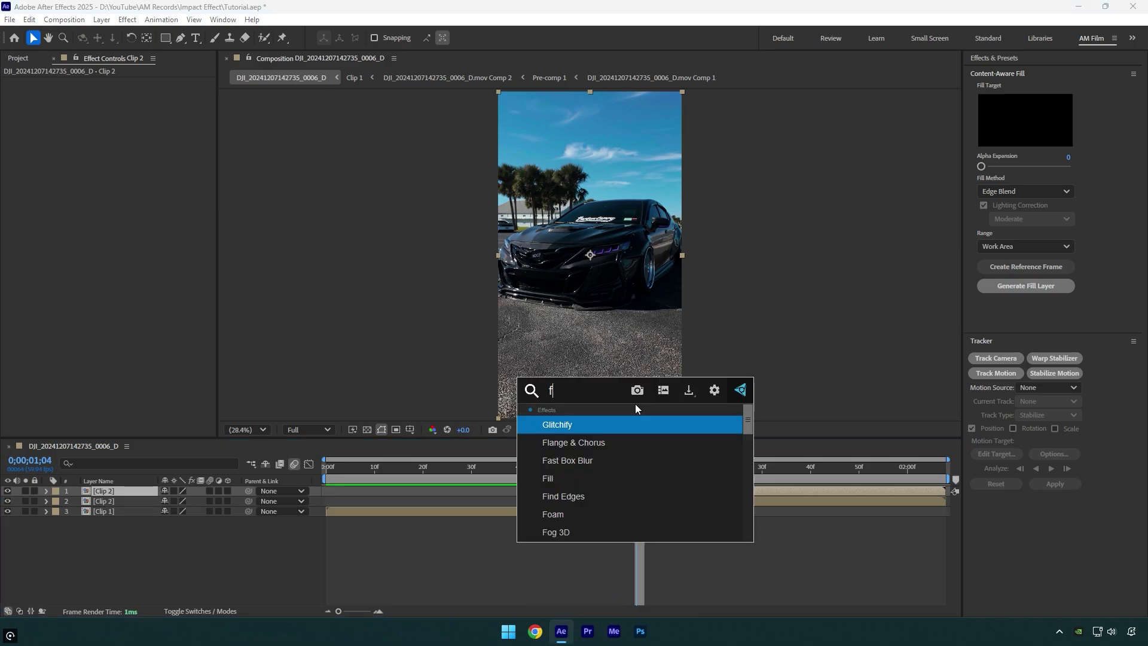
type("find")
key("Return")
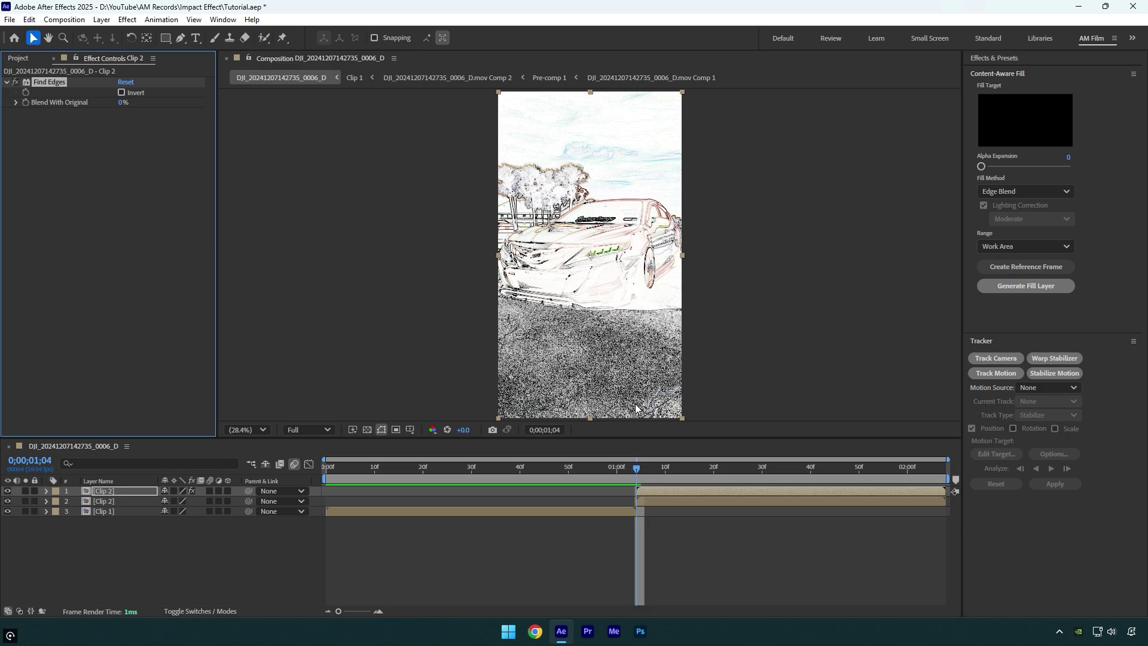
left_click(122, 92)
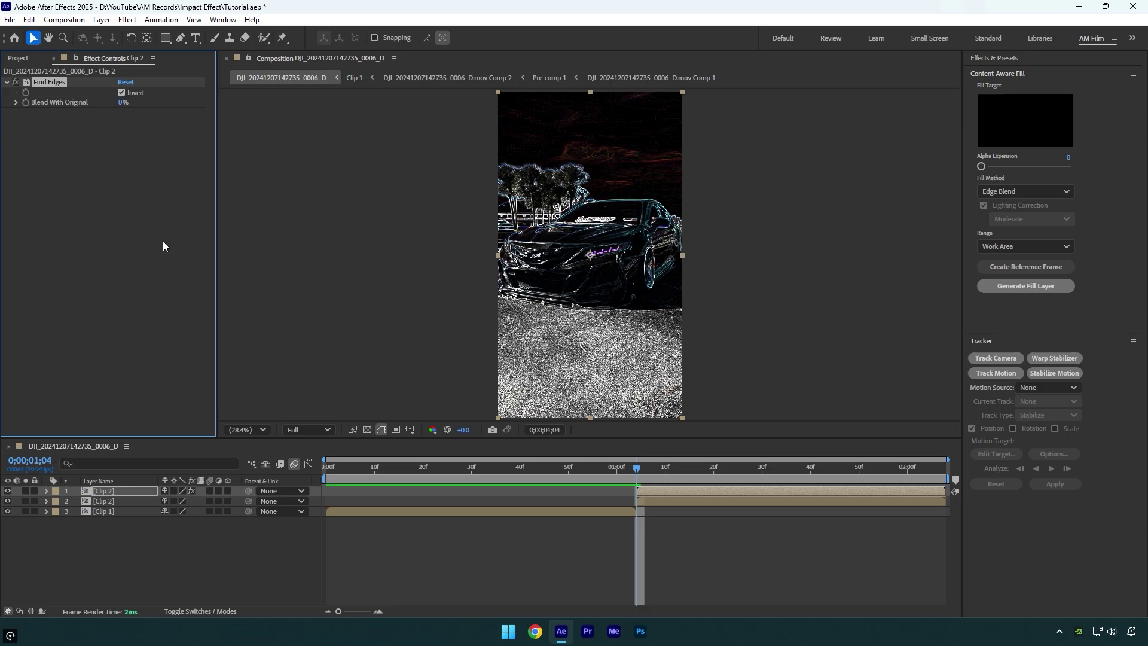
Set the top Clip 2 copy's blend mode to Screen
left_click(199, 611)
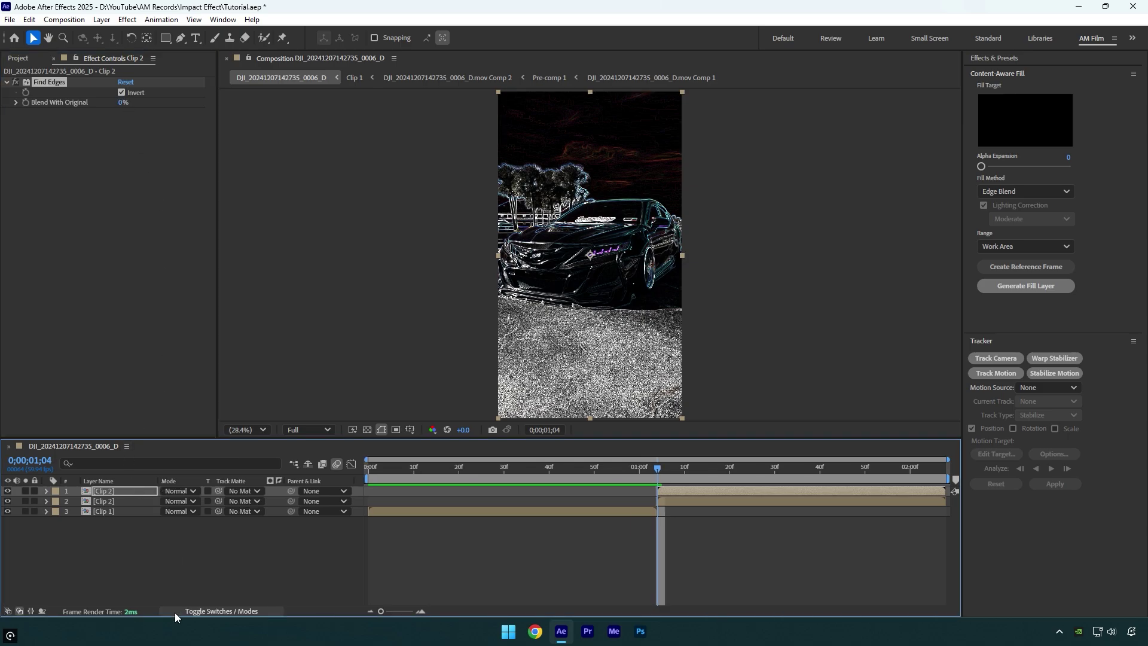
left_click(176, 491)
left_click(223, 240)
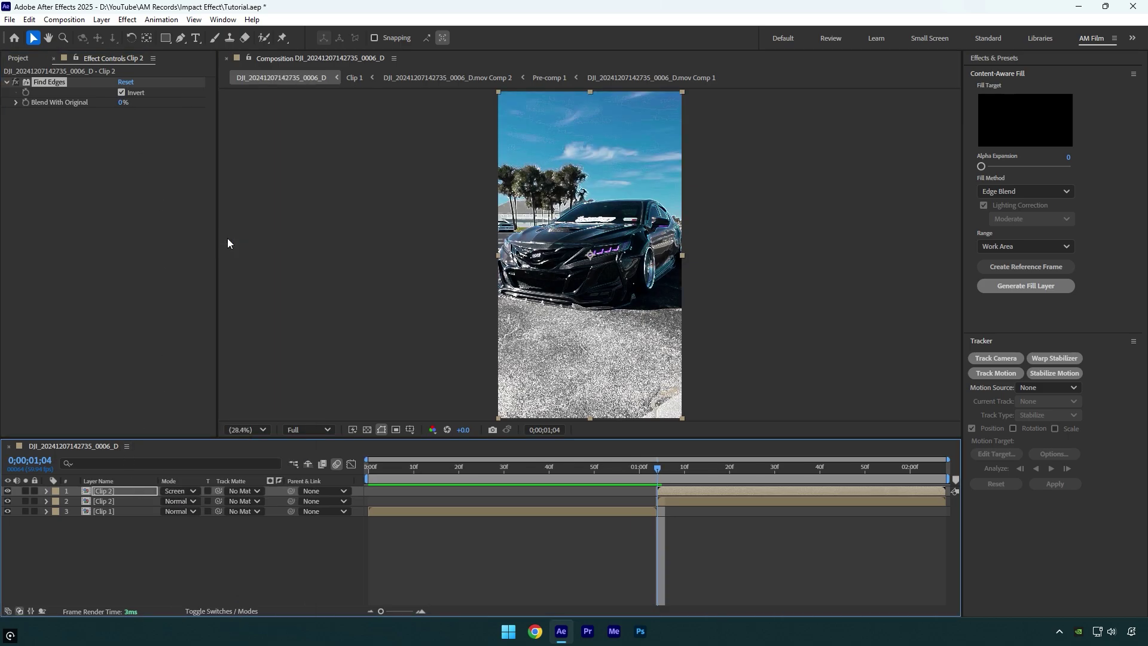
Apply Deep Glow to the top copy with Exposure 0.05 and Chromatic Aberration Amount 1.64%
key("ctrl+space")
type("deep")
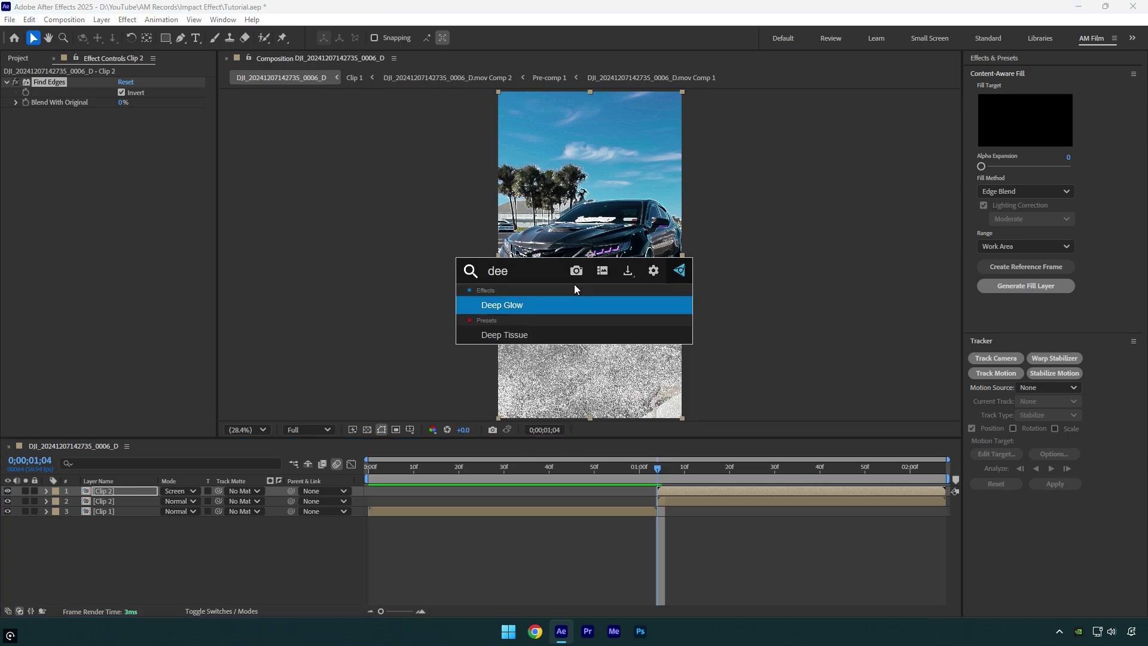
key("Return")
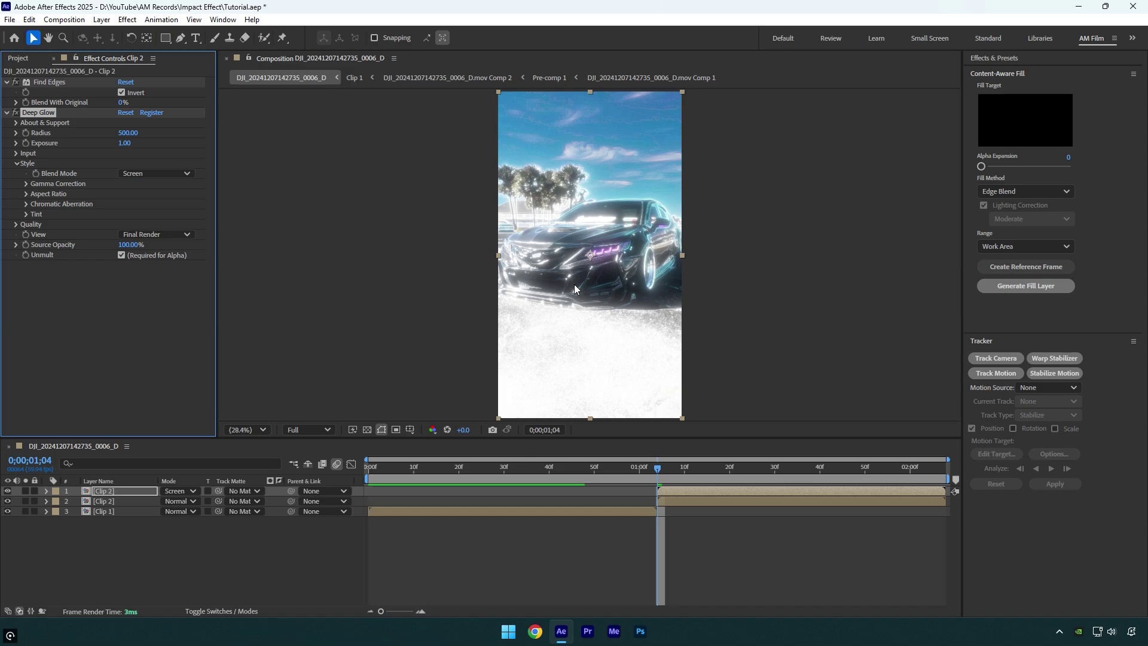
left_click_drag(126, 142, 79, 148)
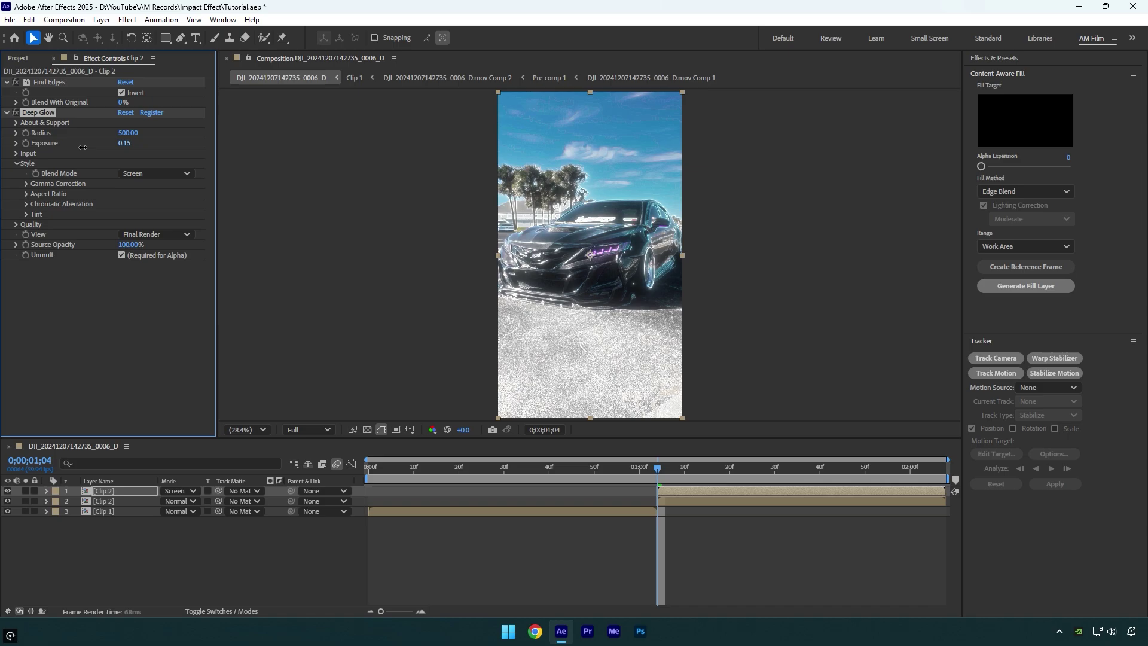
left_click(27, 203)
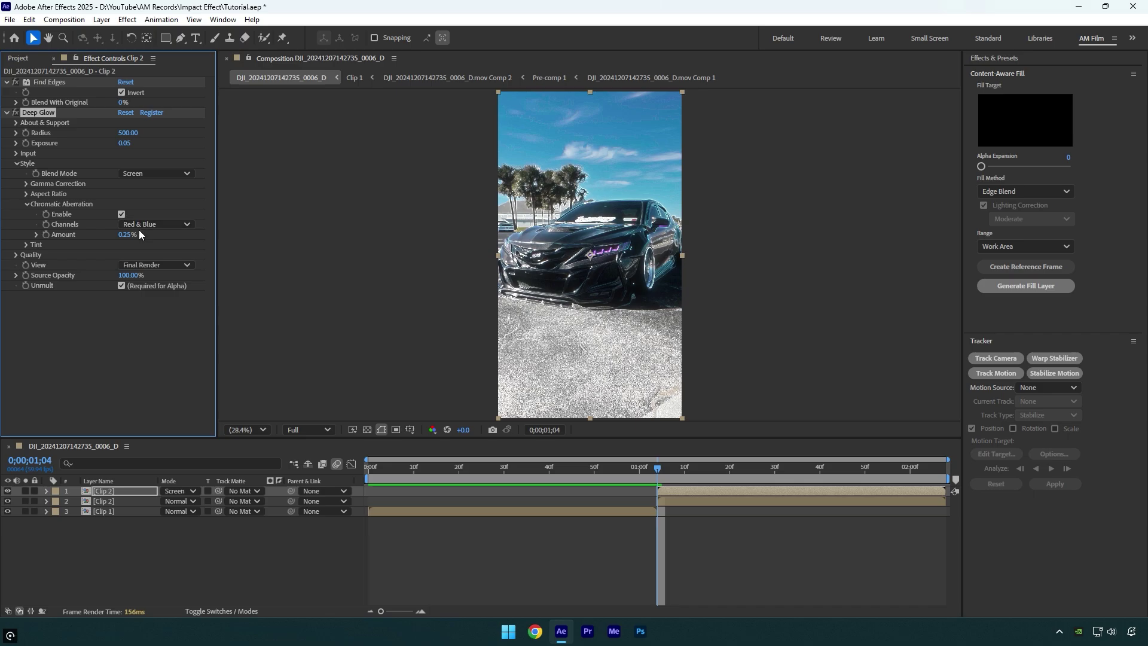
left_click_drag(126, 234, 278, 229)
Show Opacity and Scale on the top copy and set starting keyframes at 1;04
key("t")
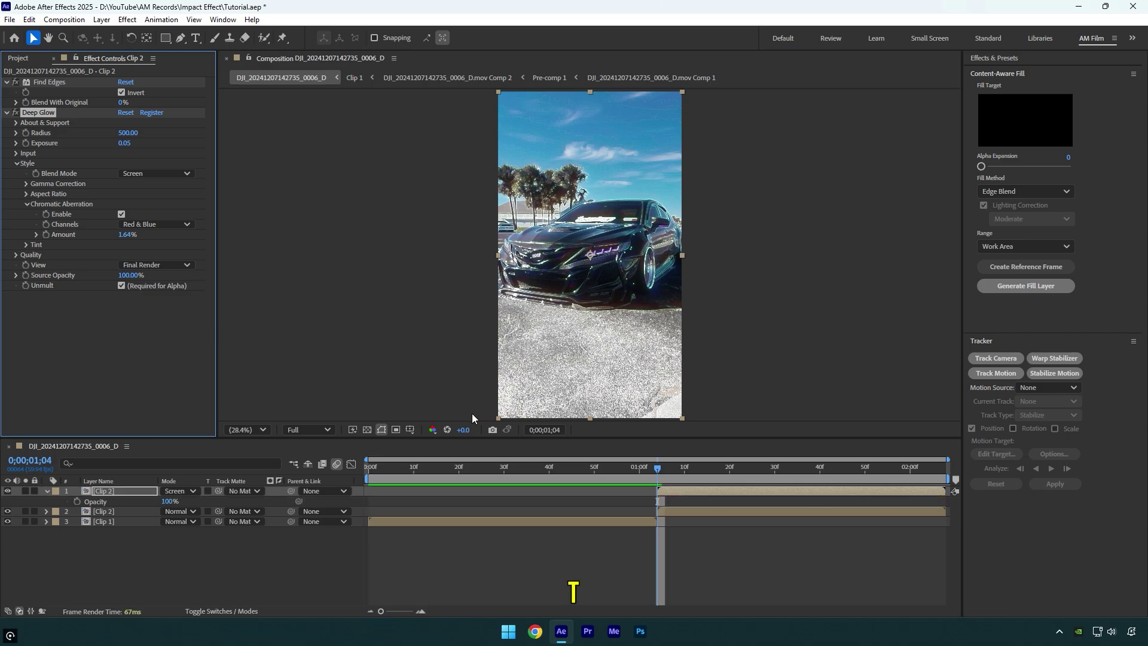
key("shift+s")
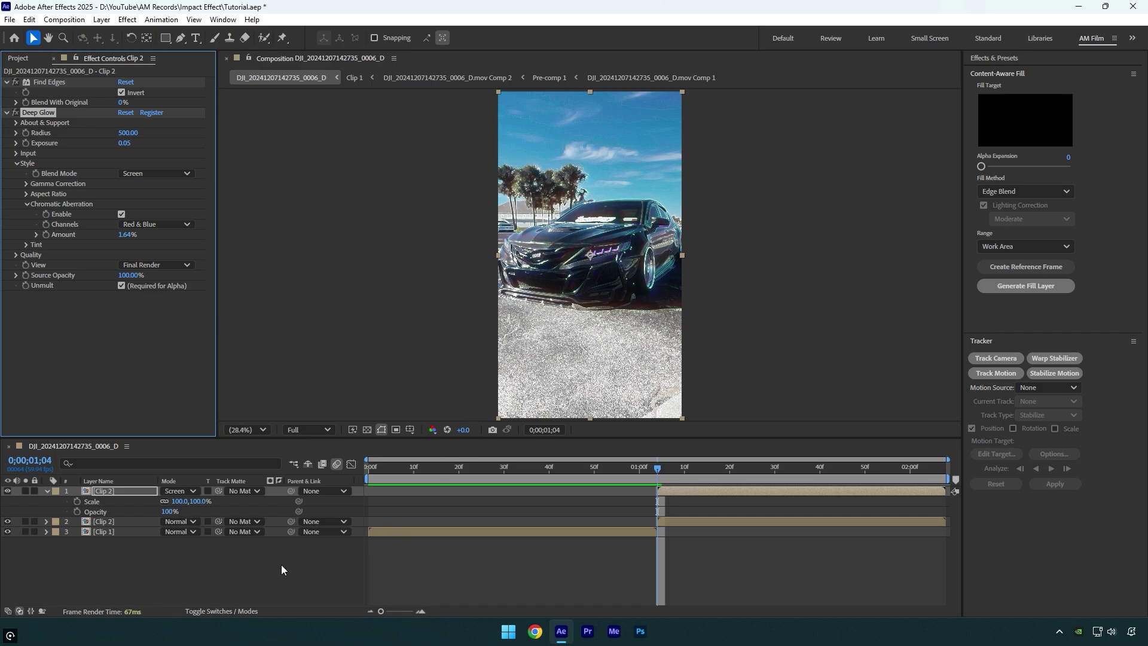
left_click(79, 500)
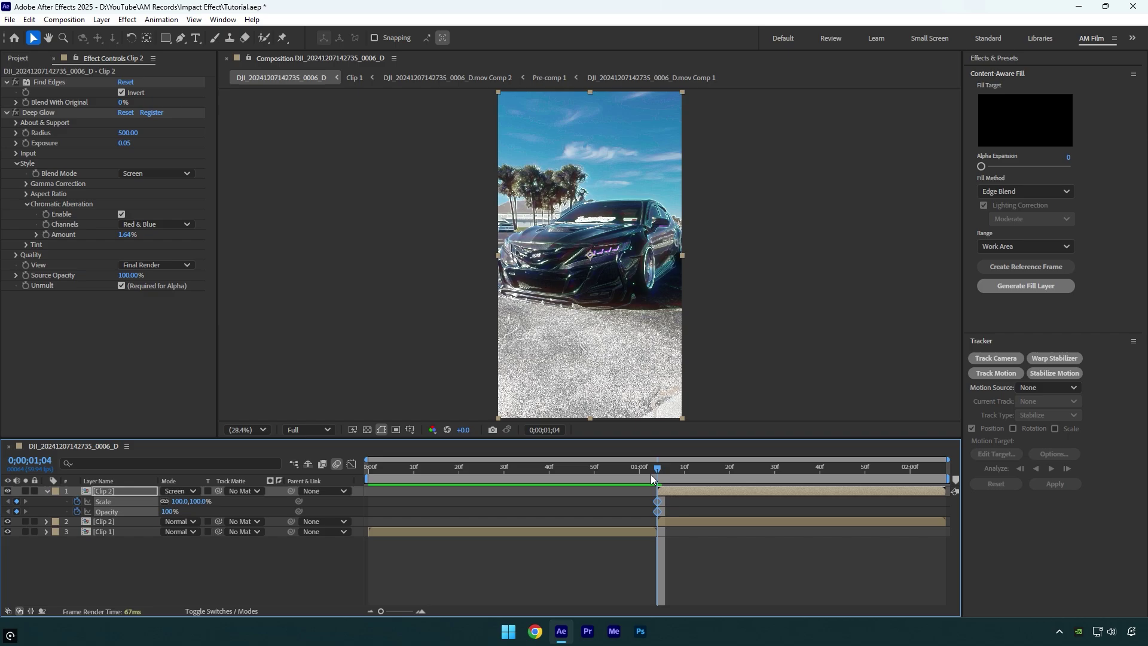
At 0;00;01;31, keyframe the top copy to 154% scale and 0% opacity
left_click_drag(657, 467, 781, 467)
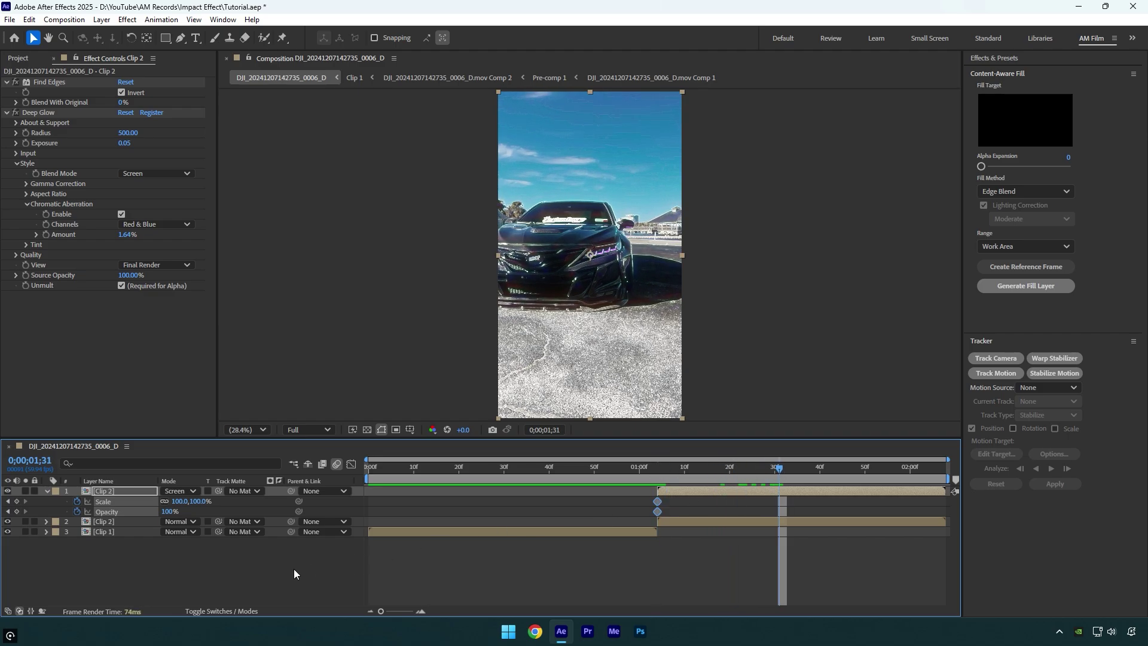
mouse_move(180, 501)
left_mouse_down()
mouse_move(208, 501)
mouse_move(153, 511)
left_mouse_up()
left_click(121, 491)
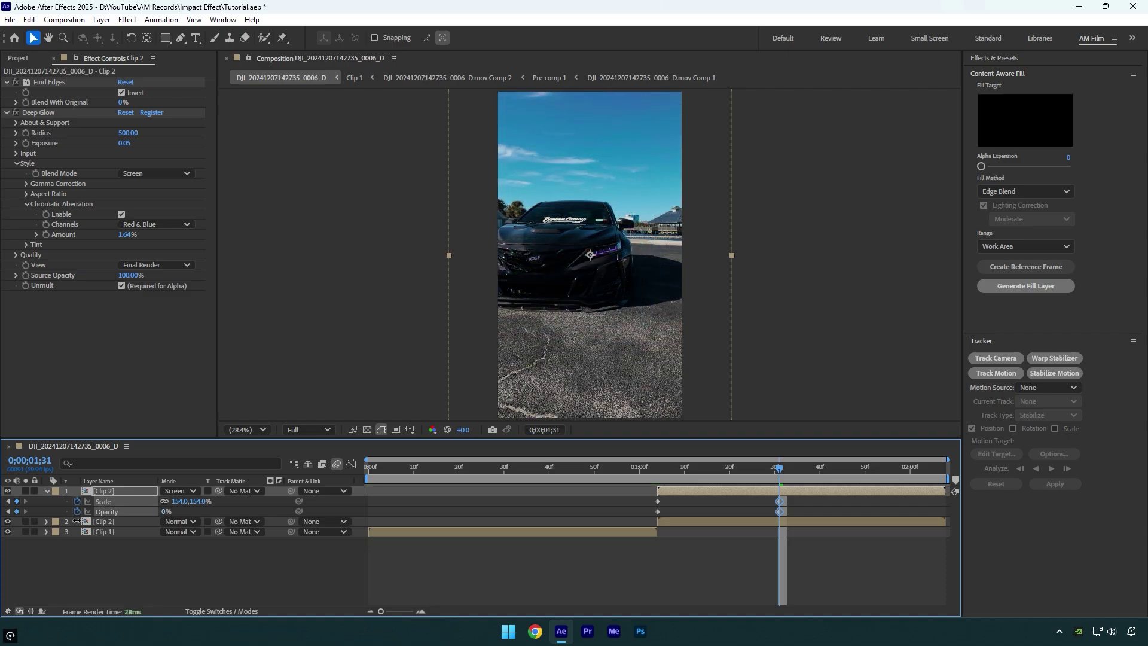
left_click_drag(781, 467, 546, 467)
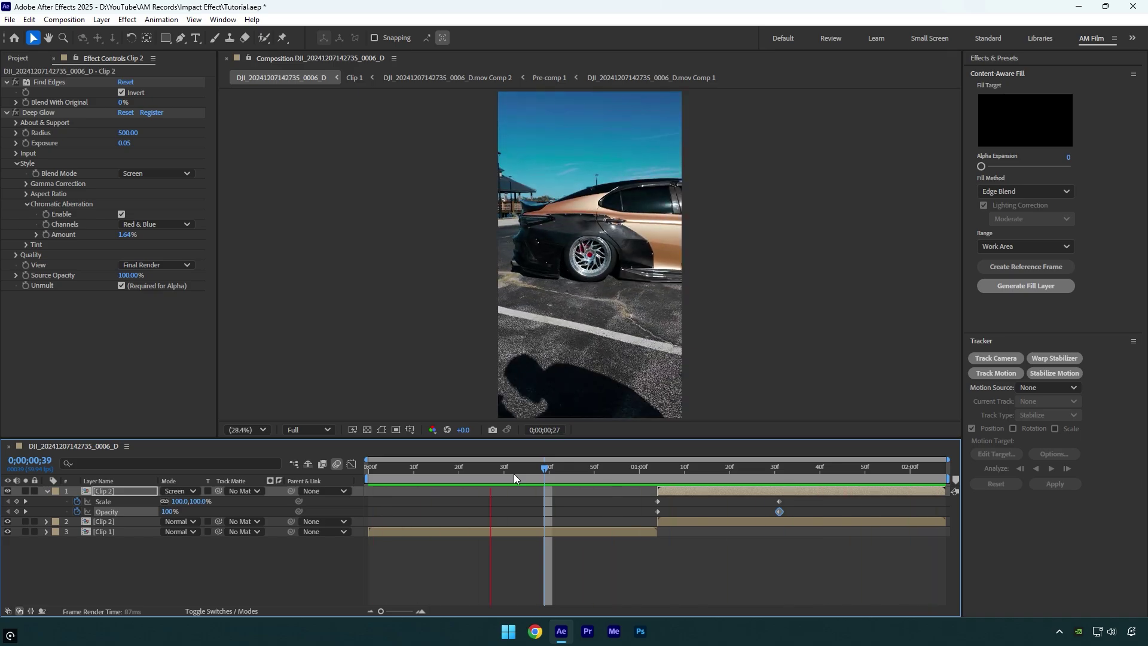
Stop playback, collapse the top copy's keyframed properties, and return to 0;00;01;04
key("space")
left_click(230, 612)
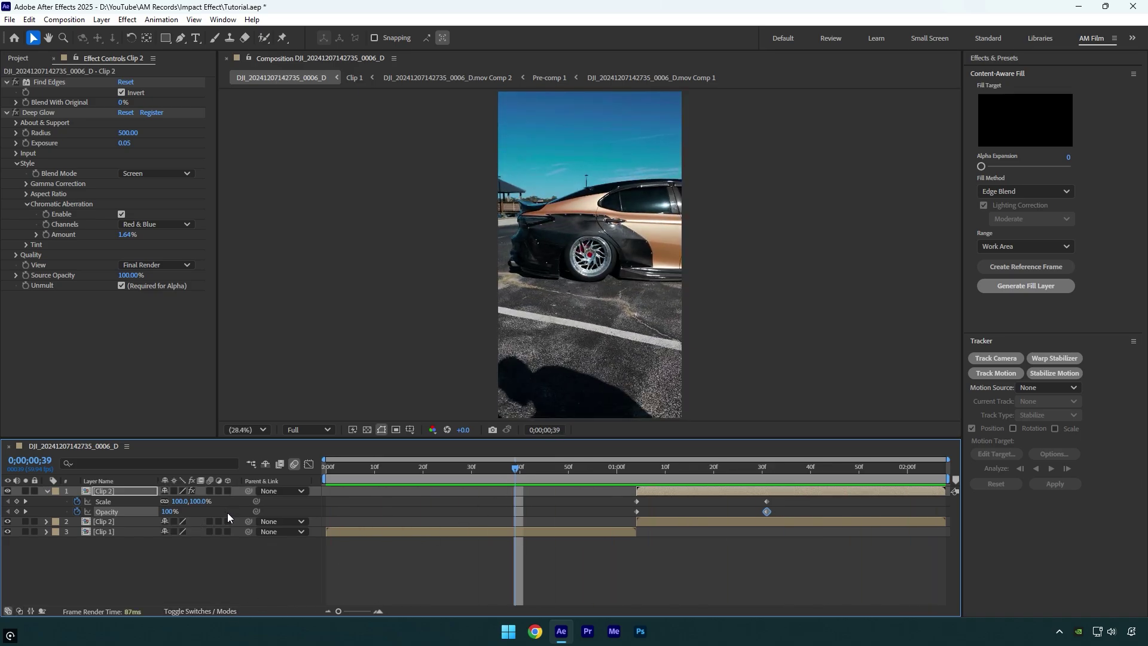
key("u")
left_click(630, 468)
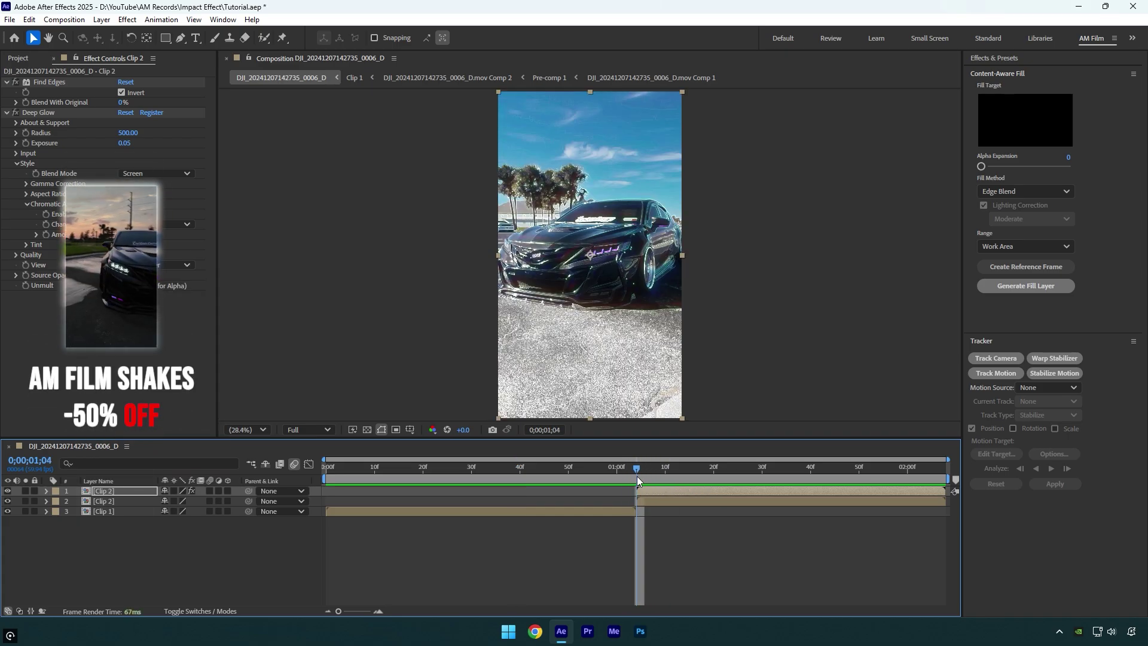